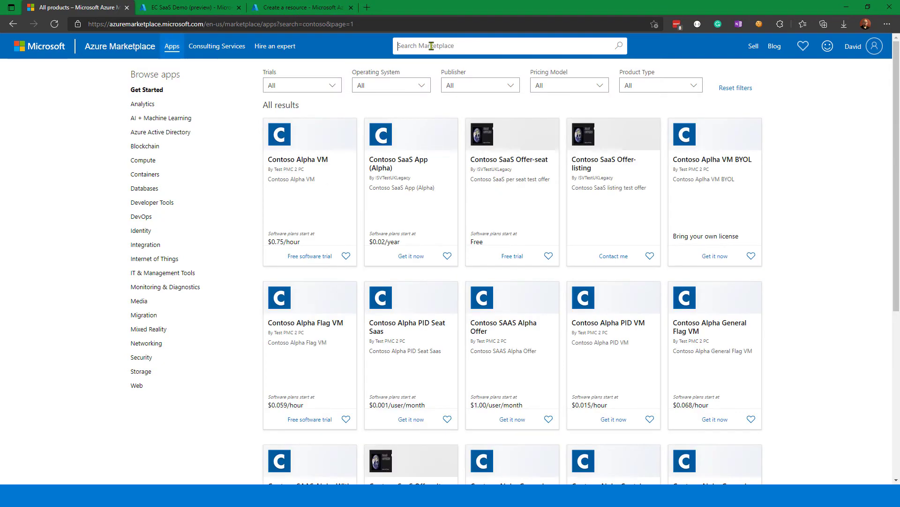
# Filter the Azure Marketplace results for contoso to the SaaS product type.
pyautogui.click(659, 89)
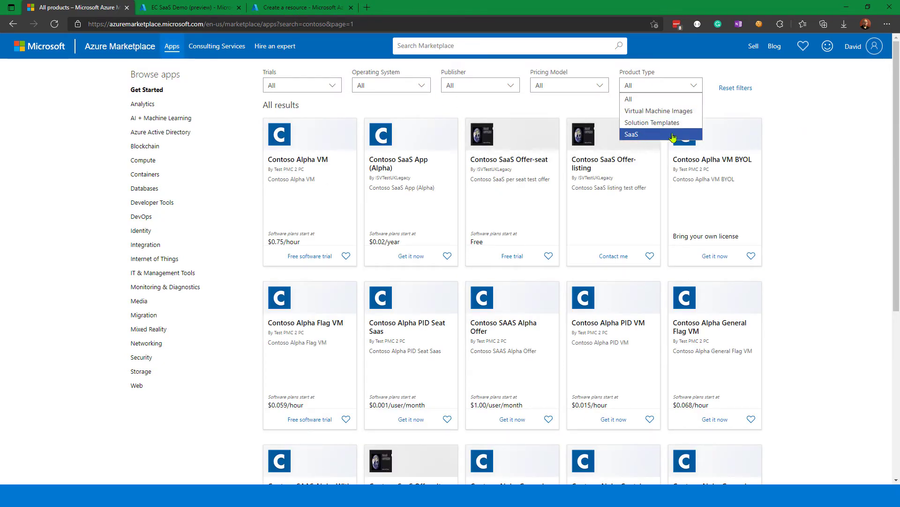
pyautogui.click(657, 135)
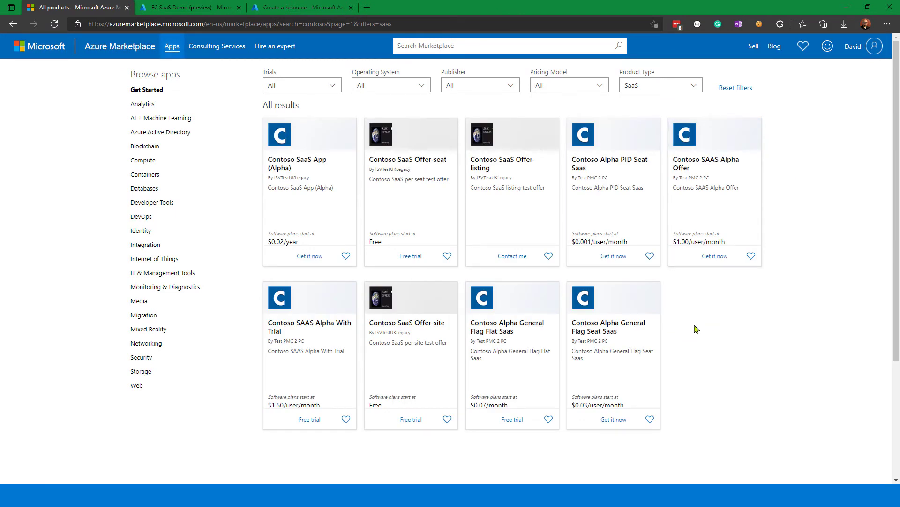
pyautogui.click(310, 261)
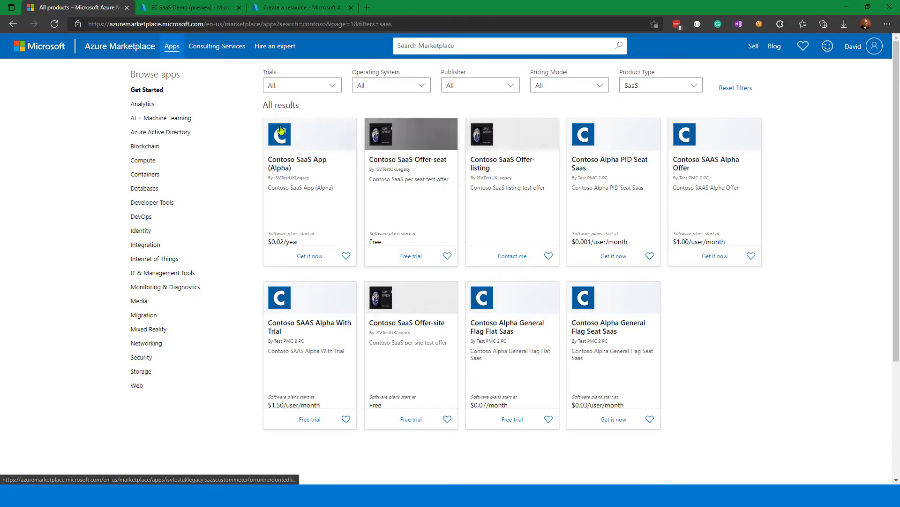
# Switch to the EC SaaS Demo (preview) offer in the Azure portal and start subscribing with the Gold plan.
pyautogui.click(197, 8)
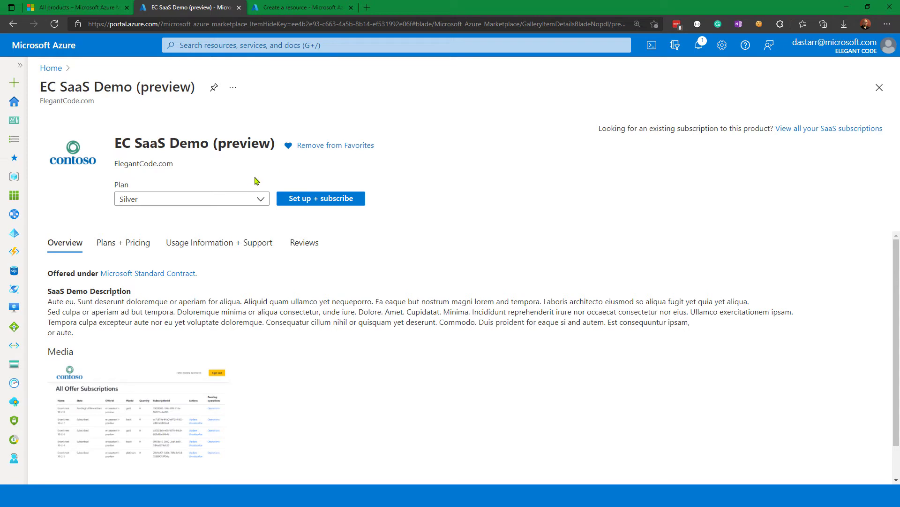
pyautogui.click(263, 200)
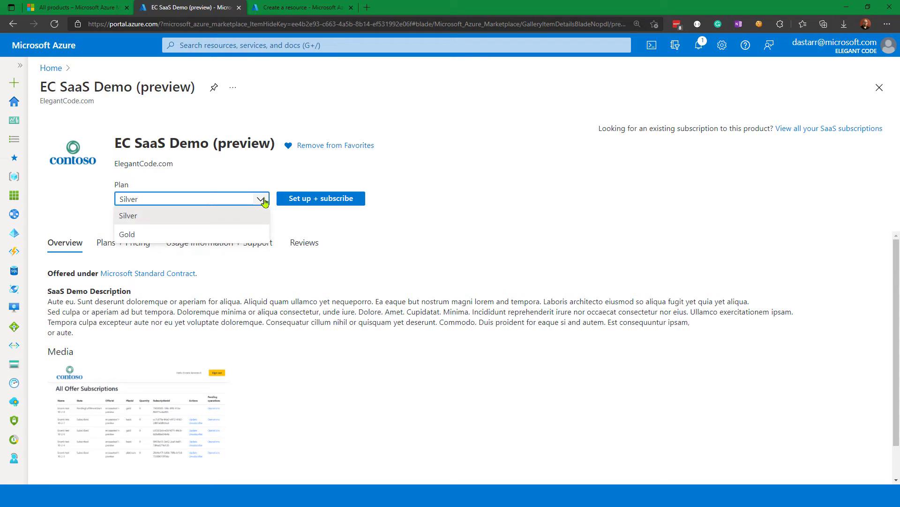
pyautogui.click(239, 236)
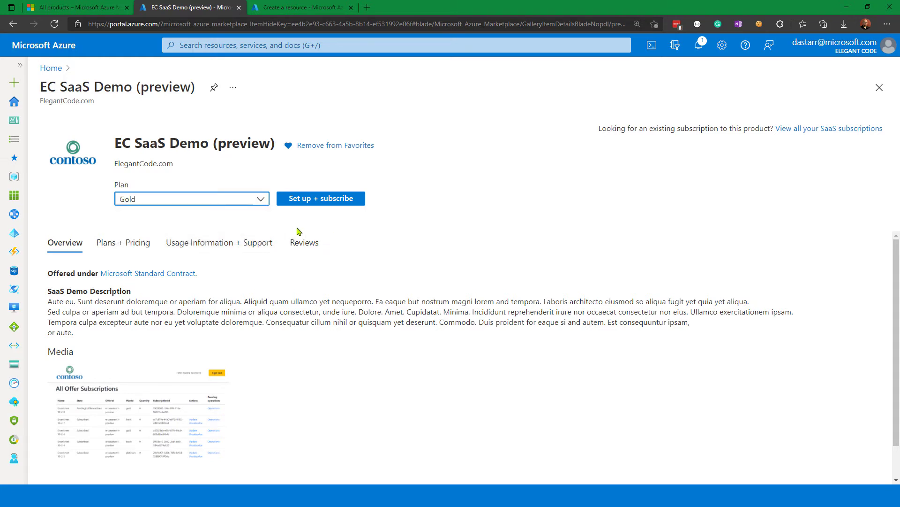
pyautogui.click(307, 201)
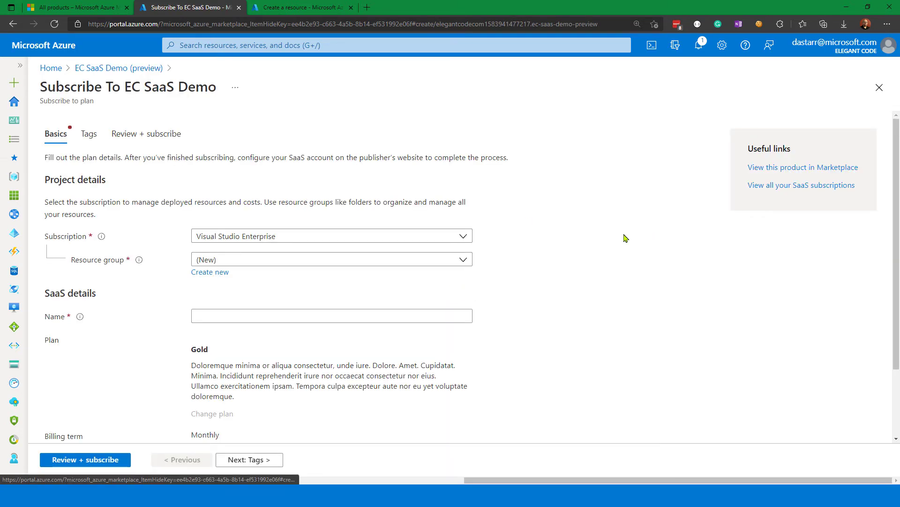
# Create a new resource group named mtm-saas-purchases for the subscription.
pyautogui.scroll(-2, 549, 262)
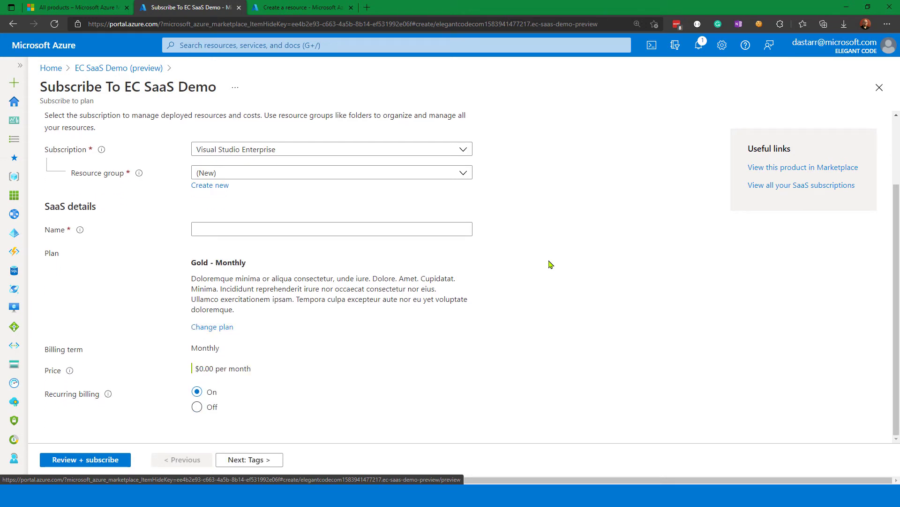
pyautogui.click(207, 187)
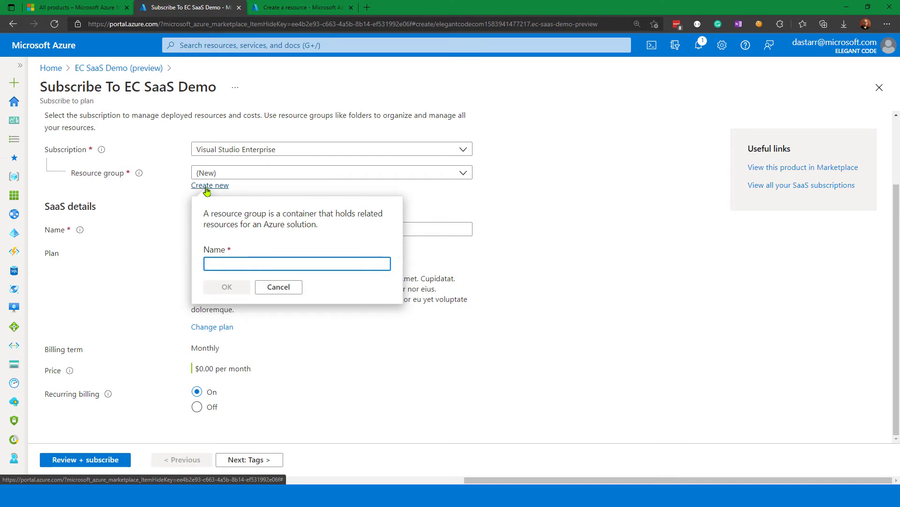
pyautogui.write('mtm-')
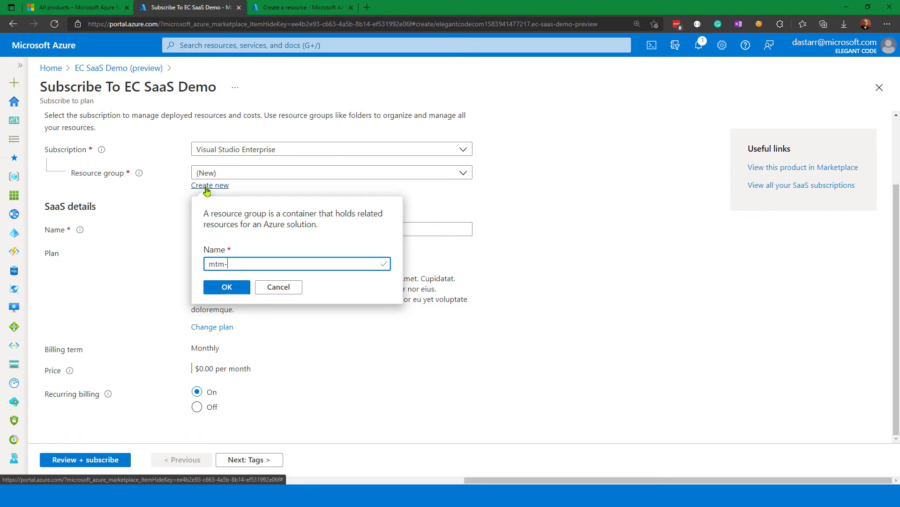
pyautogui.write('saas-purchases')
pyautogui.click(227, 287)
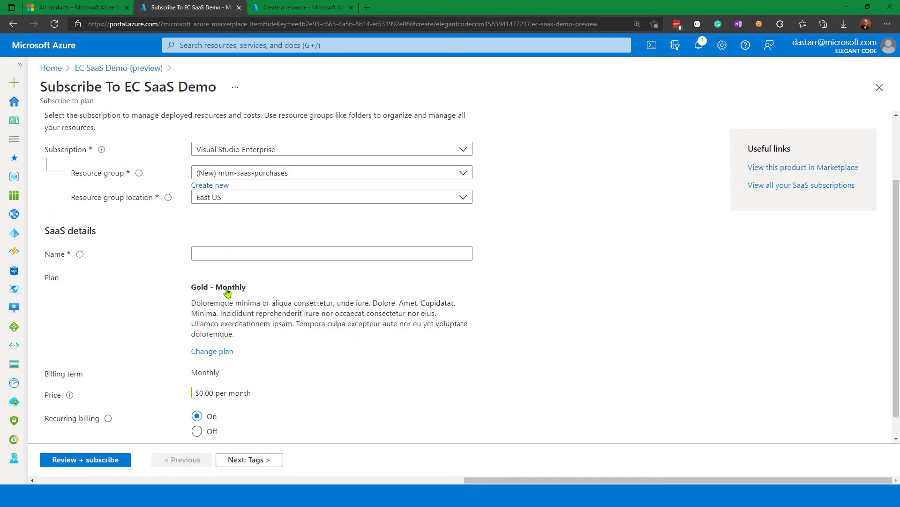
# Name the SaaS resource saas-purchase-1 in the SaaS details.
pyautogui.click(213, 253)
pyautogui.write('saas')
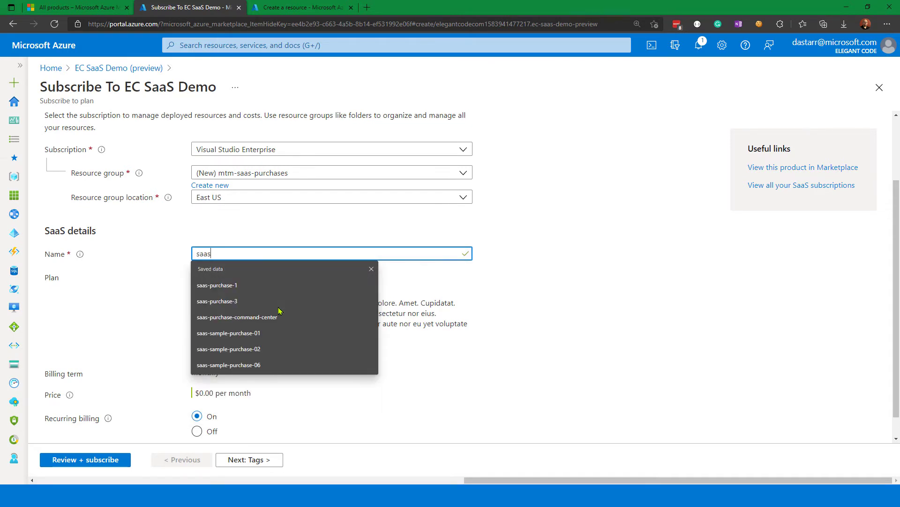
pyautogui.write('-purchase')
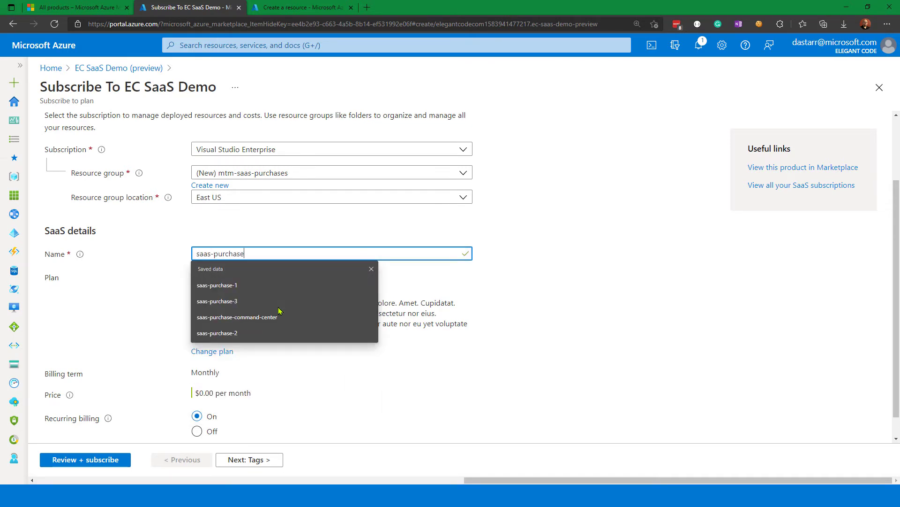
pyautogui.write('-1')
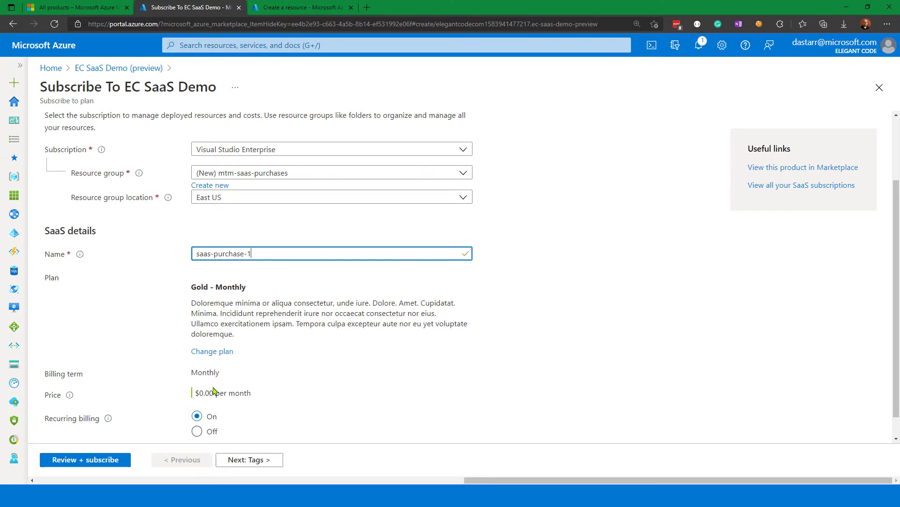
# Check the plan's price, review the order and subscribe to EC SaaS Demo.
pyautogui.moveTo(199, 392); pyautogui.dragTo(246, 393)
pyautogui.click(244, 393)
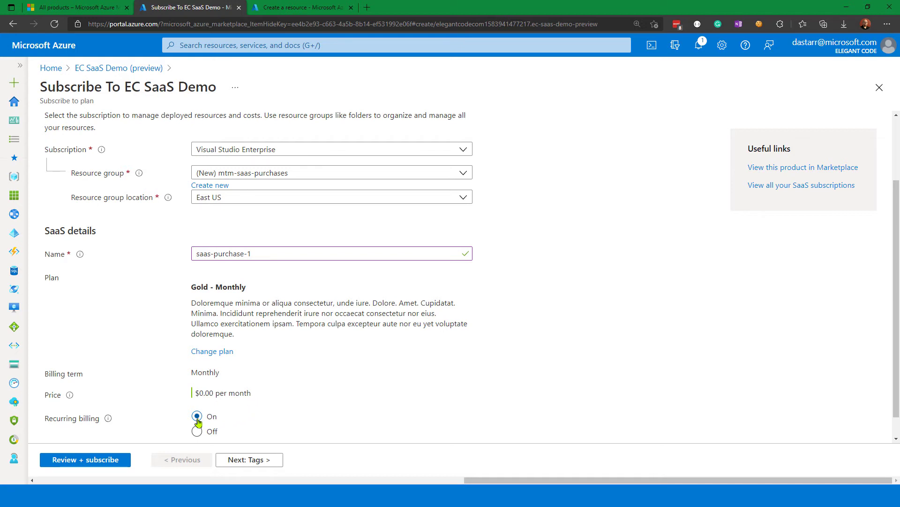
pyautogui.click(92, 467)
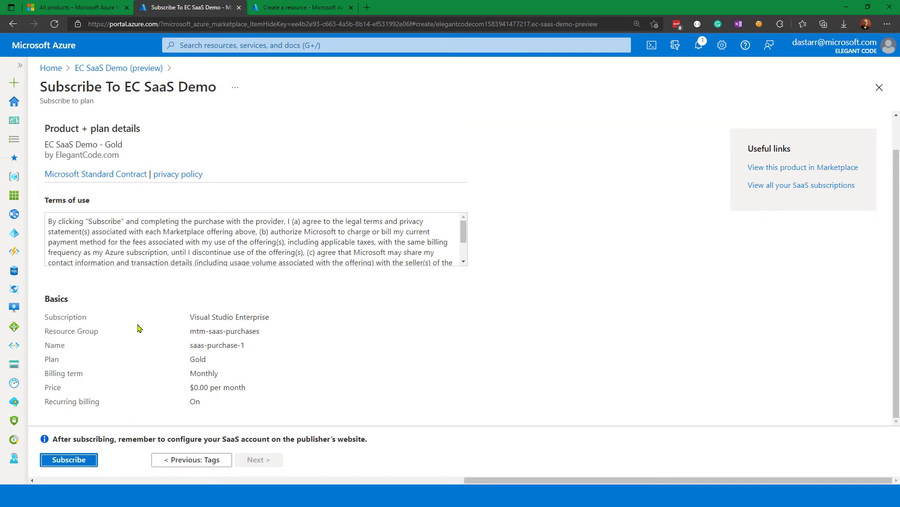
pyautogui.click(76, 462)
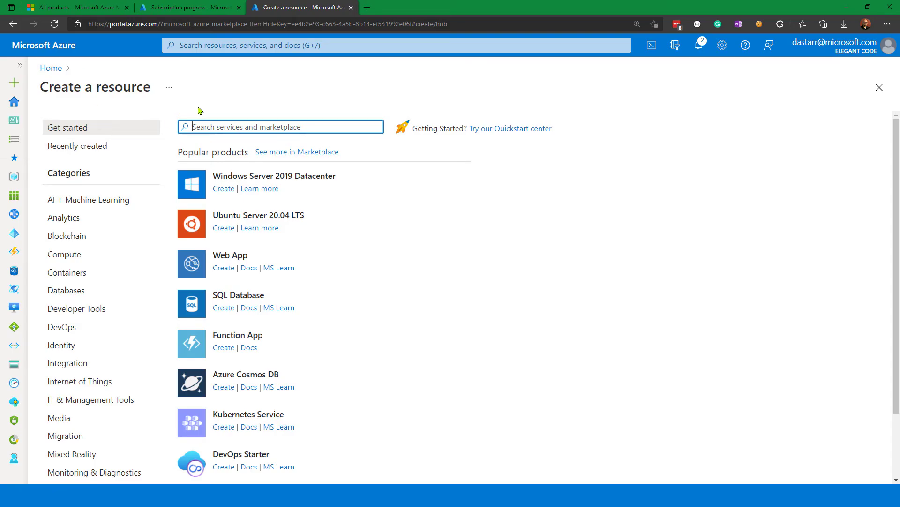
# Search services and marketplace for contoso on the Create a resource page, browse the suggestions and clear the search.
pyautogui.click(14, 101)
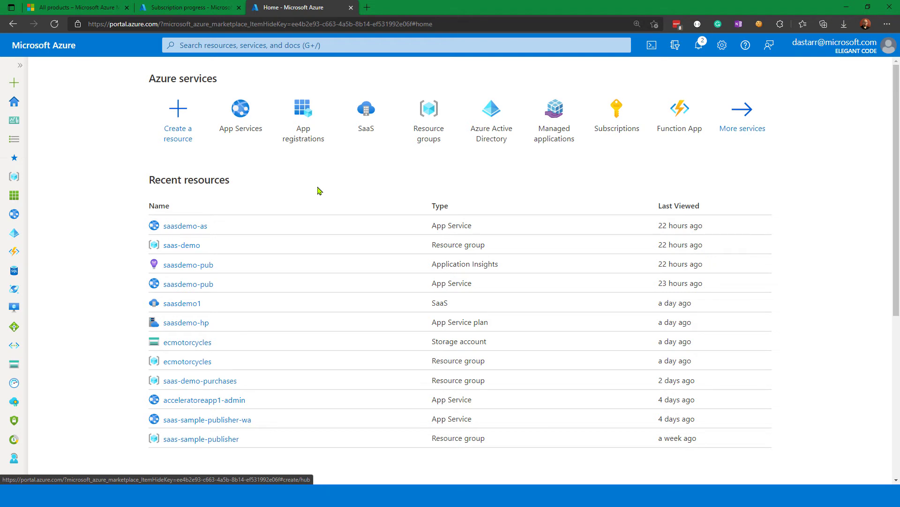
pyautogui.click(178, 123)
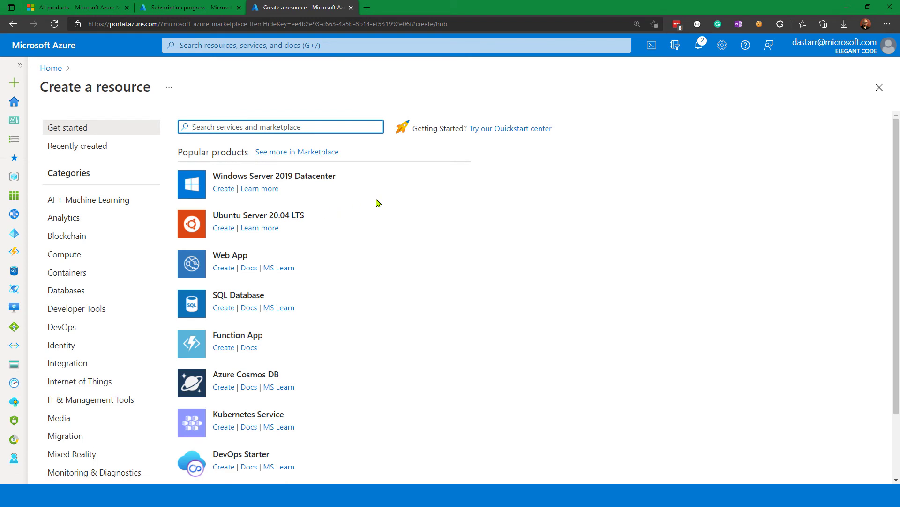
pyautogui.write('contoso')
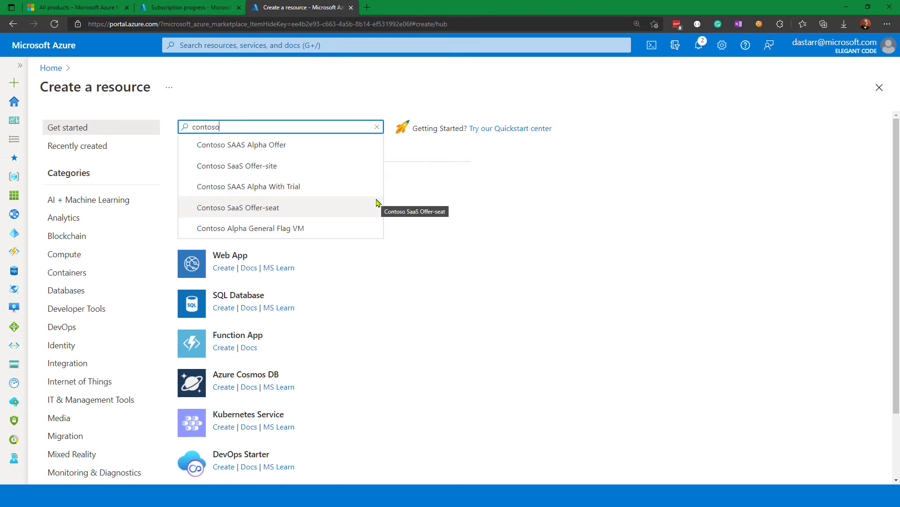
pyautogui.press('Down')
pyautogui.press('Up')
pyautogui.press('Up')
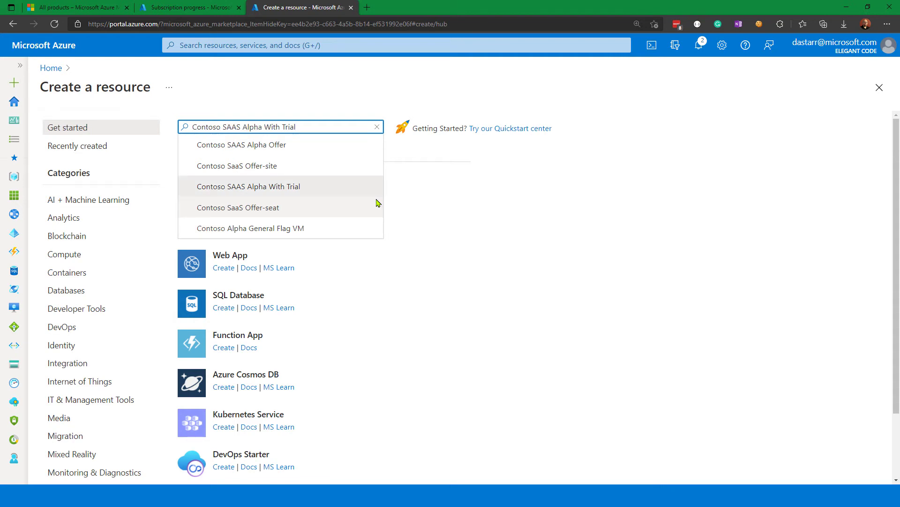
pyautogui.press('Up')
pyautogui.press('Up')
pyautogui.hotkey('ctrl', 'a')
pyautogui.press('BackSpace')
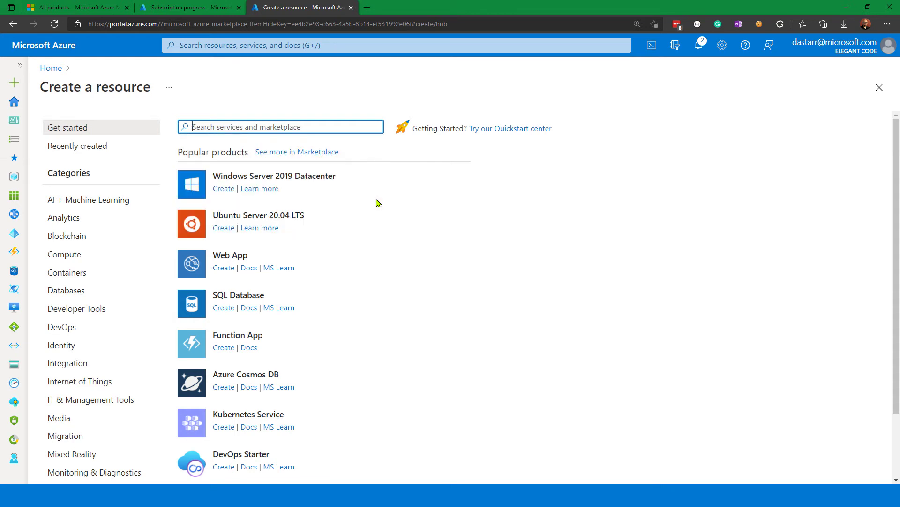
pyautogui.click(377, 200)
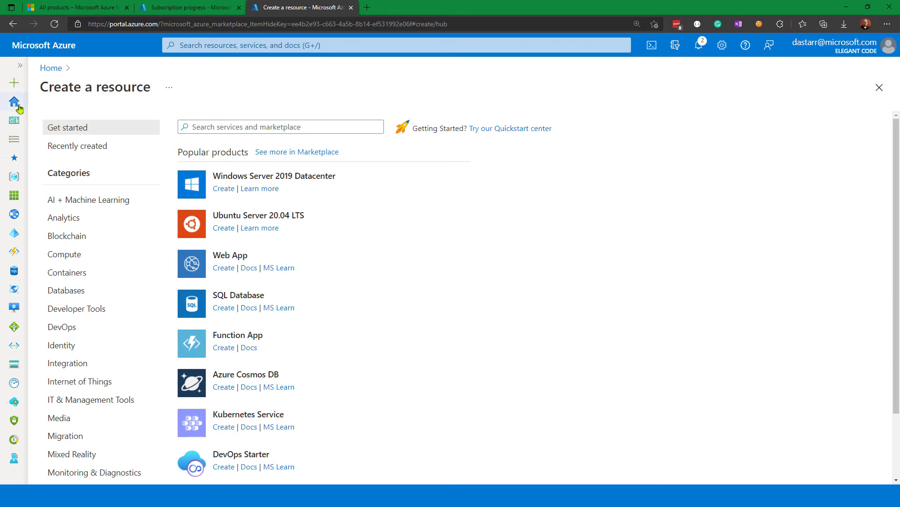
# Open the Marketplace from the Demo Dashboard and browse its featured products.
pyautogui.click(14, 122)
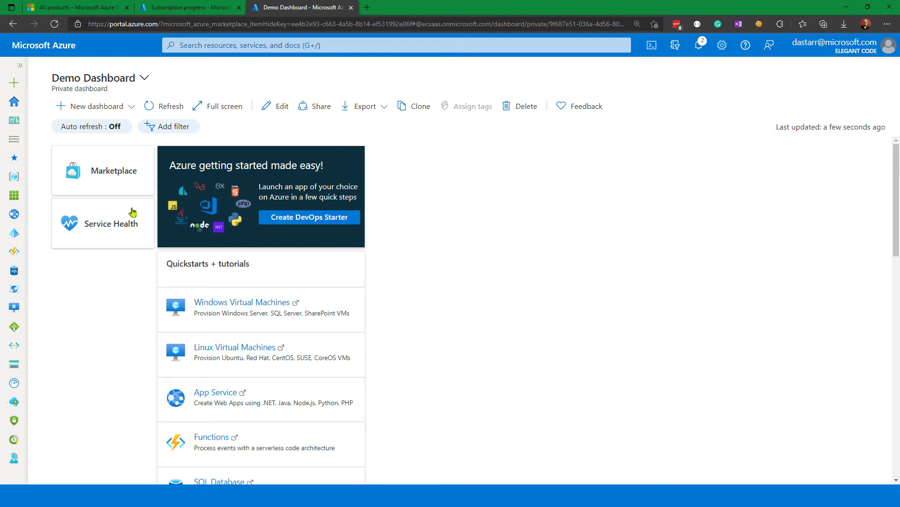
pyautogui.click(117, 176)
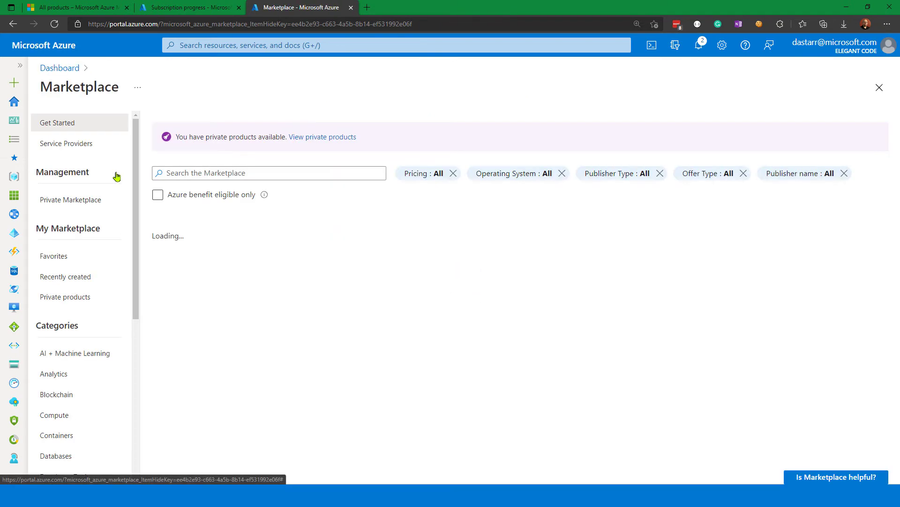
pyautogui.scroll(-3, 370, 214)
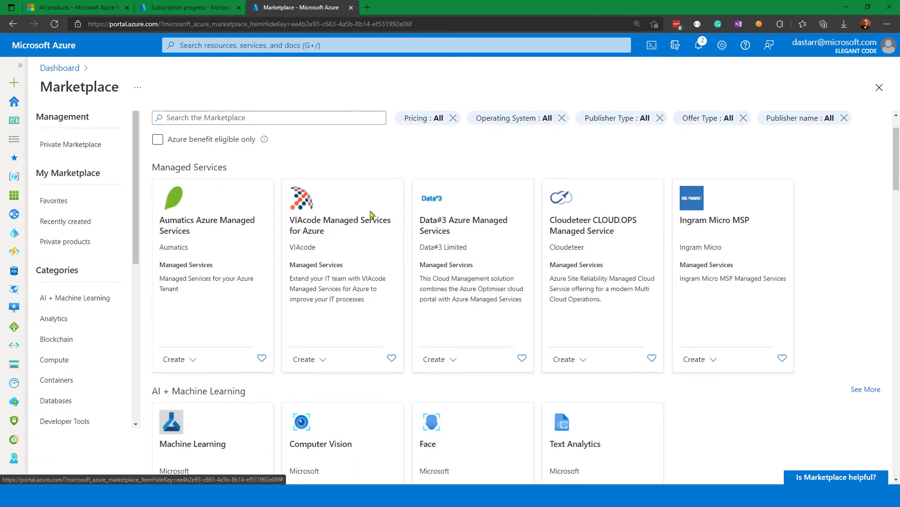
pyautogui.scroll(-1, 371, 215)
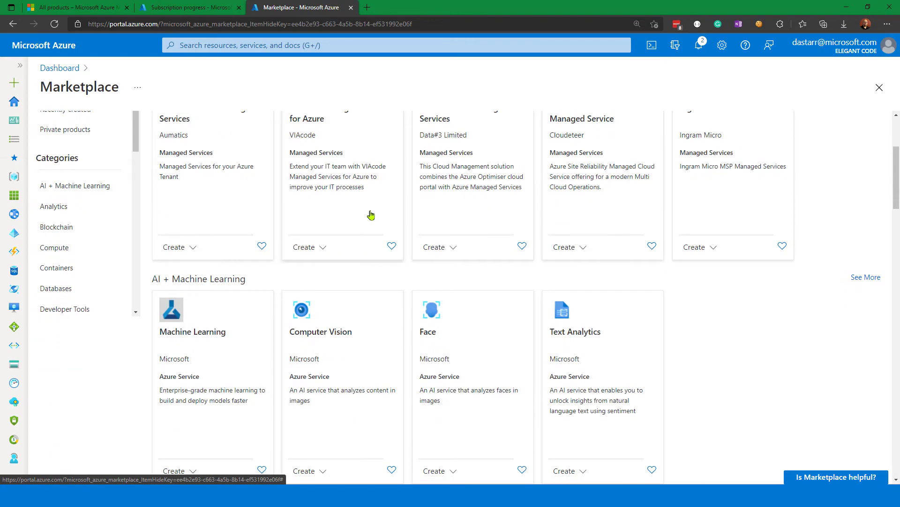
pyautogui.scroll(3, 371, 215)
pyautogui.scroll(-1, 369, 212)
pyautogui.scroll(1, 368, 212)
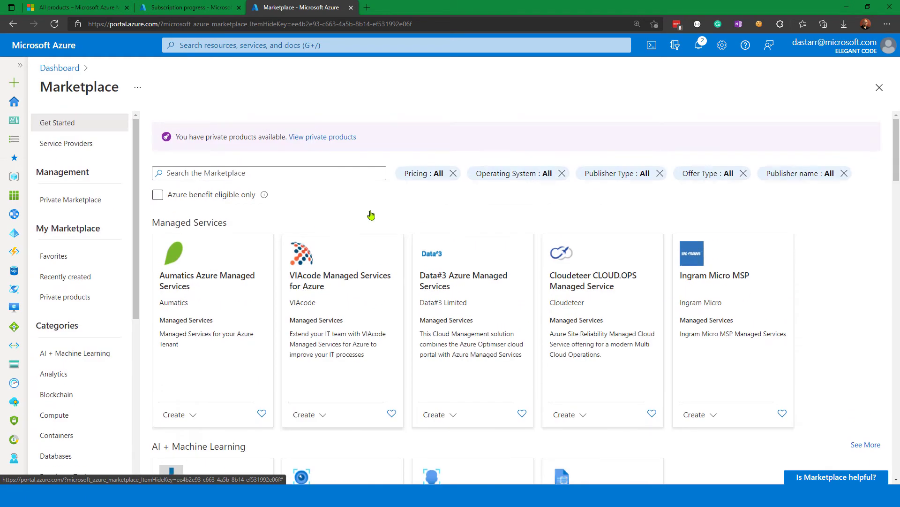
# Search the Marketplace for contoso, pick the Contoso SAAS Alpha Offer suggestion and open that offer.
pyautogui.click(283, 173)
pyautogui.write('con')
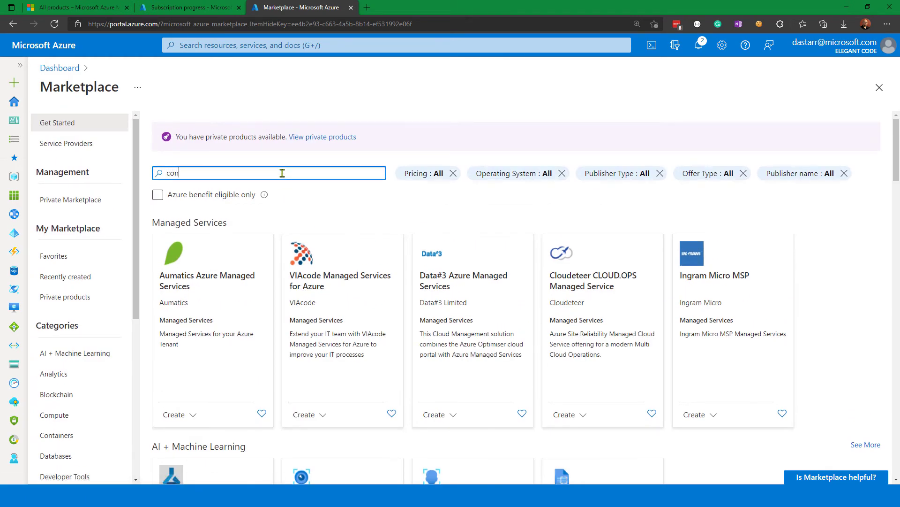
pyautogui.write('toso')
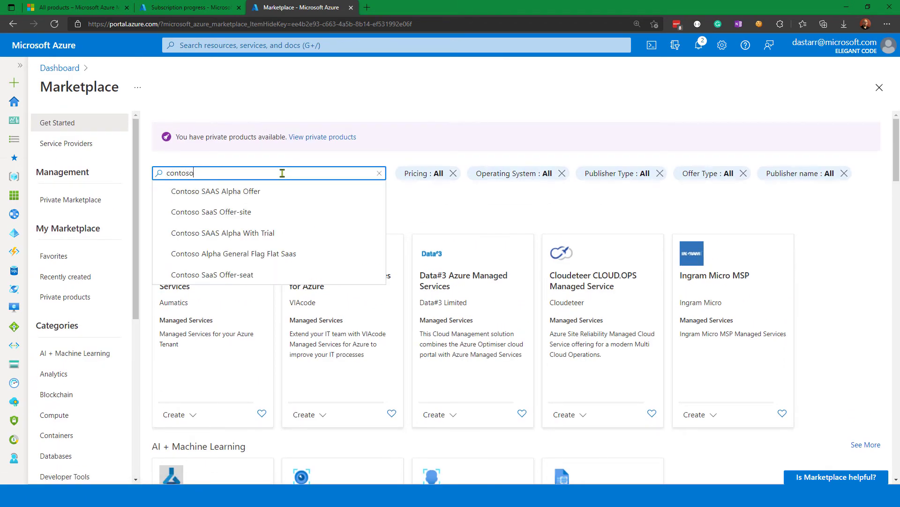
pyautogui.click(246, 192)
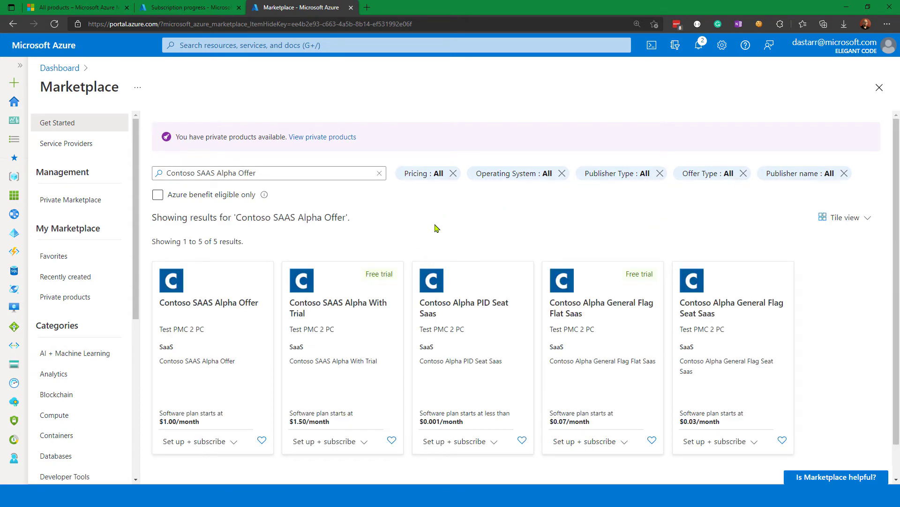
pyautogui.click(217, 304)
# Check the plans offered for Contoso SAAS Alpha Offer and start subscribing with Alpha Plan VNext.
pyautogui.click(185, 205)
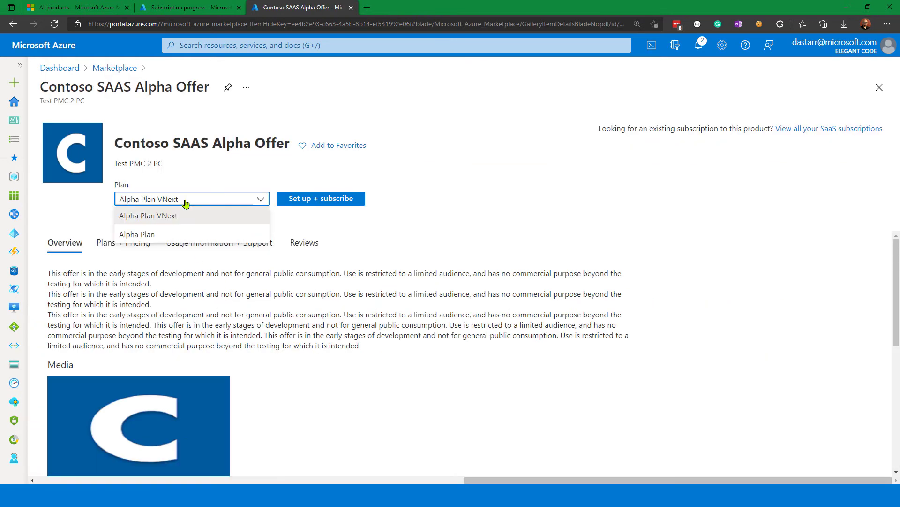
pyautogui.click(375, 220)
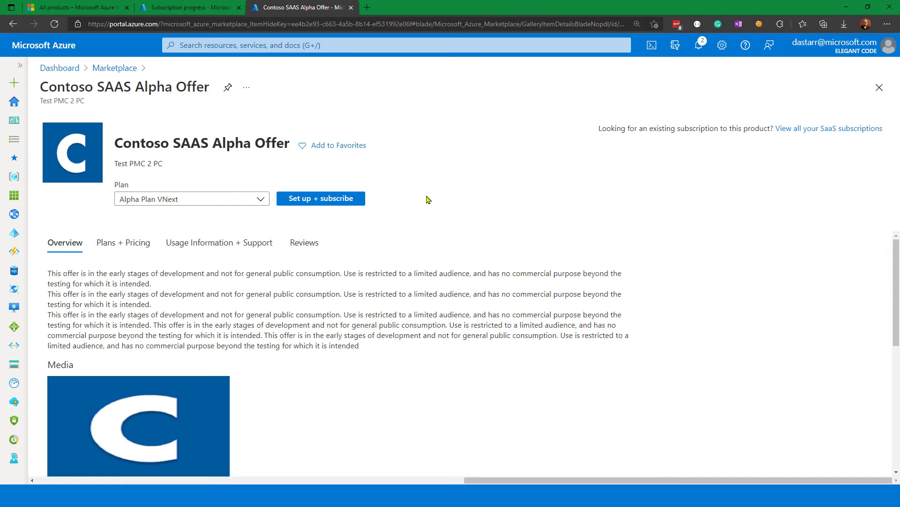
pyautogui.click(300, 201)
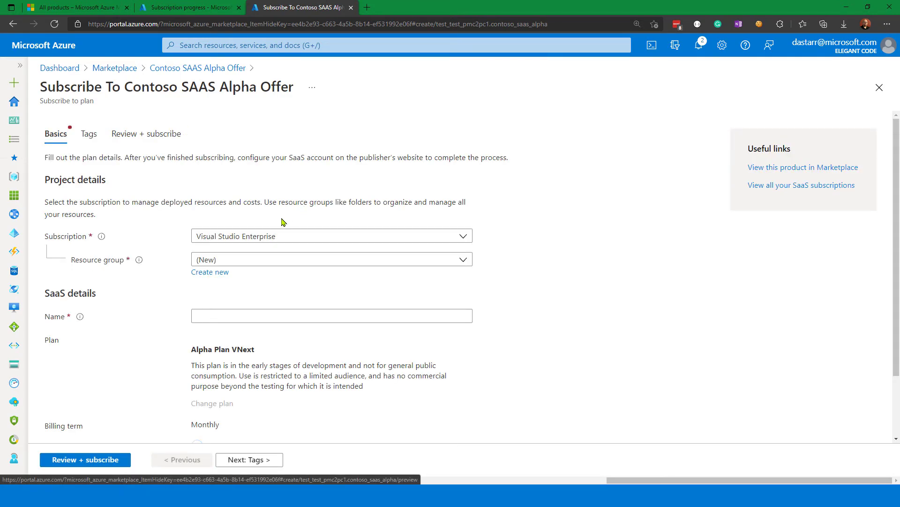
# Choose the existing resource group mtm-saas-purchases for the subscription and go to the empty SaaS name field.
pyautogui.click(247, 259)
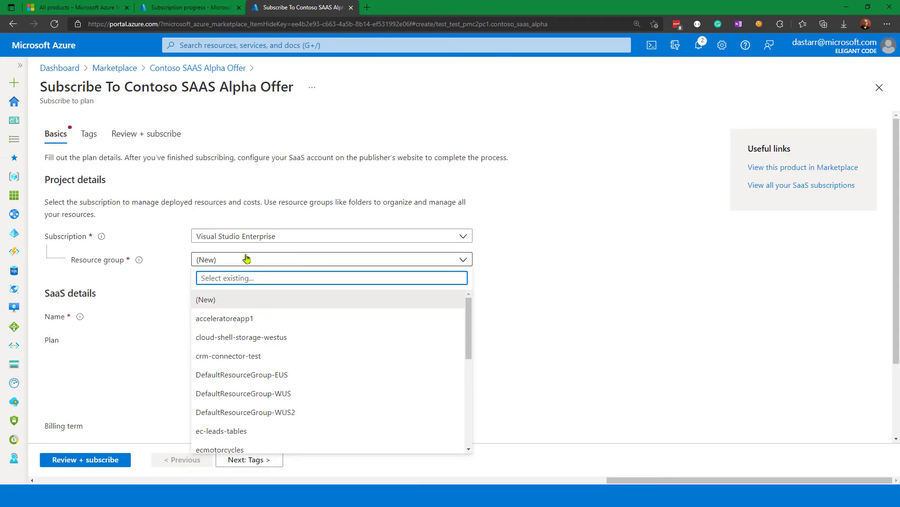
pyautogui.scroll(-3, 292, 410)
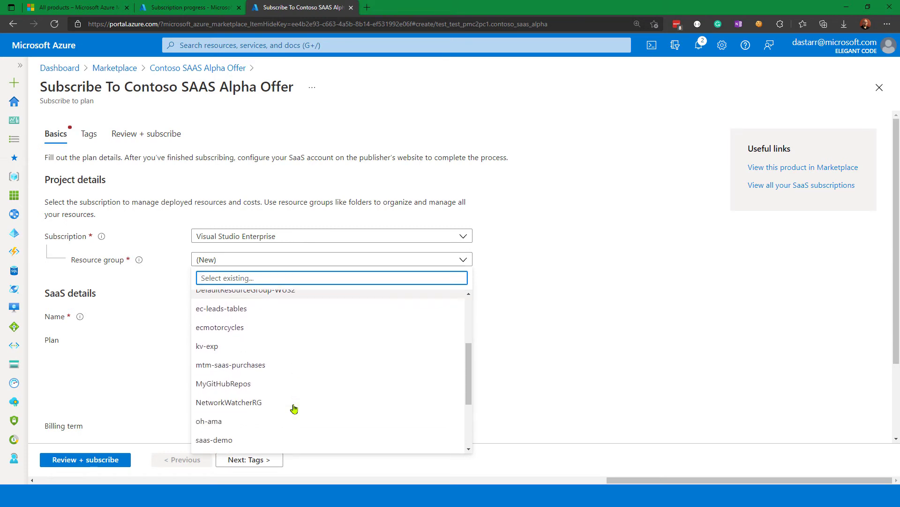
pyautogui.click(277, 364)
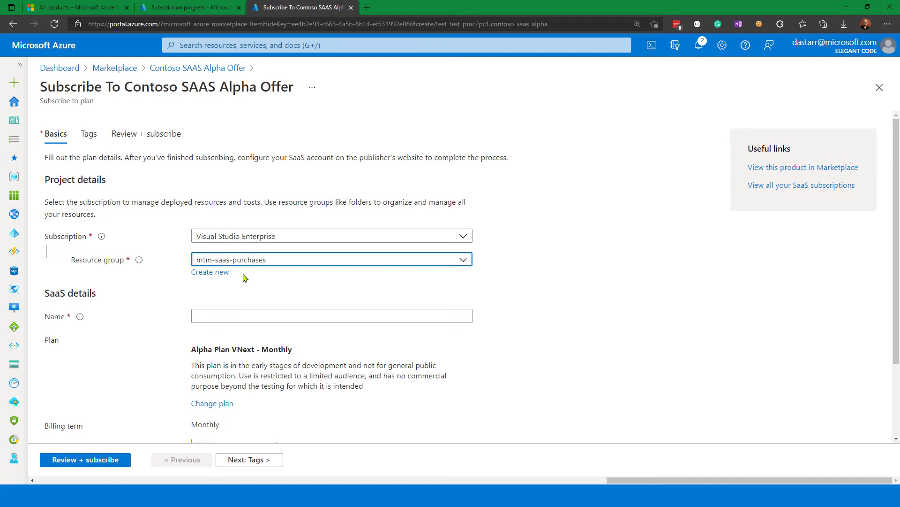
pyautogui.click(212, 317)
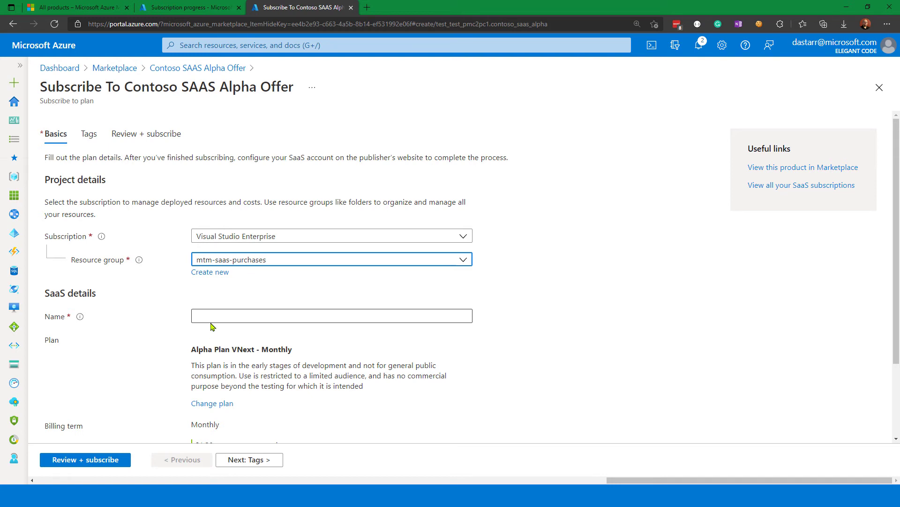
pyautogui.click(444, 409)
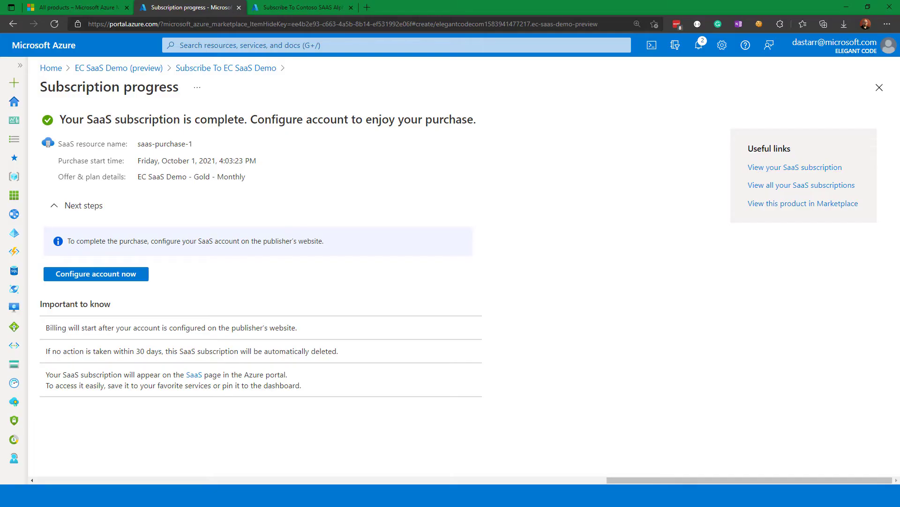
# From the completed EC SaaS Demo purchase, search the portal for saas, open the SaaS service and check the status of saas-purchase-1.
pyautogui.click(201, 46)
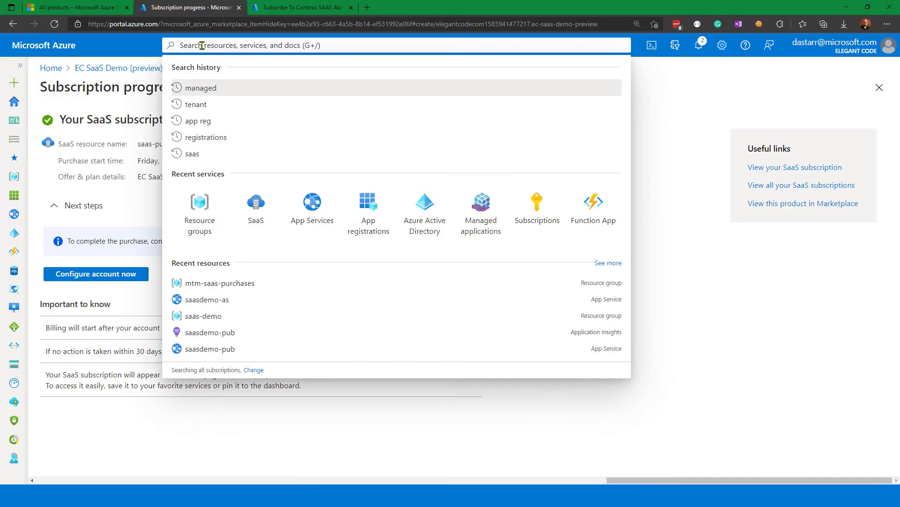
pyautogui.write('saas')
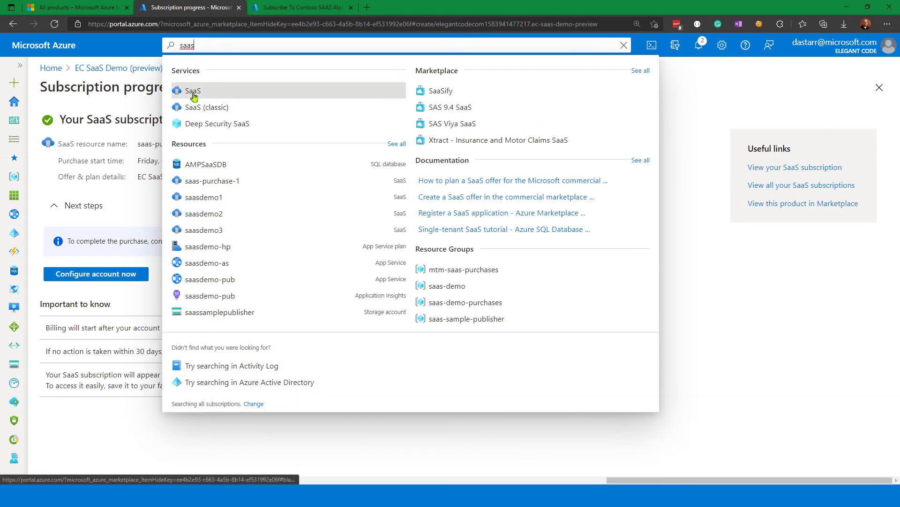
pyautogui.click(193, 96)
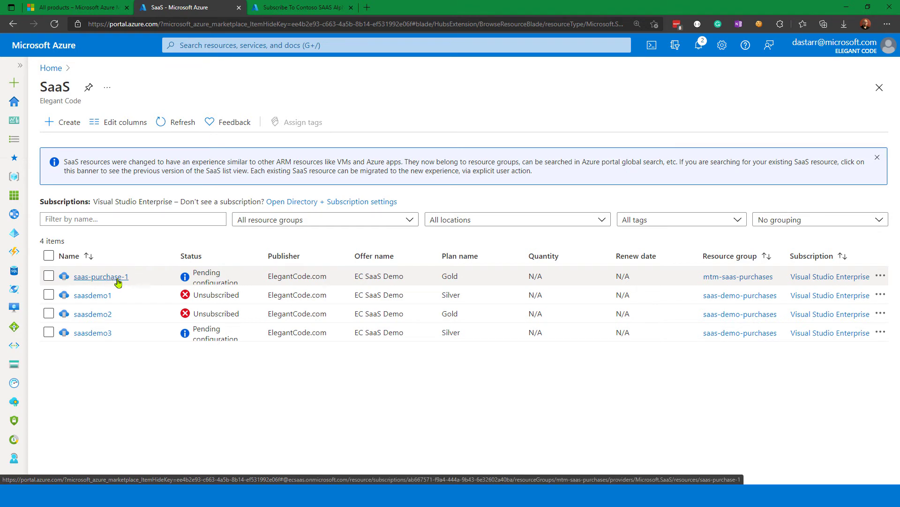
pyautogui.doubleClick(196, 273)
pyautogui.moveTo(202, 285); pyautogui.dragTo(239, 287)
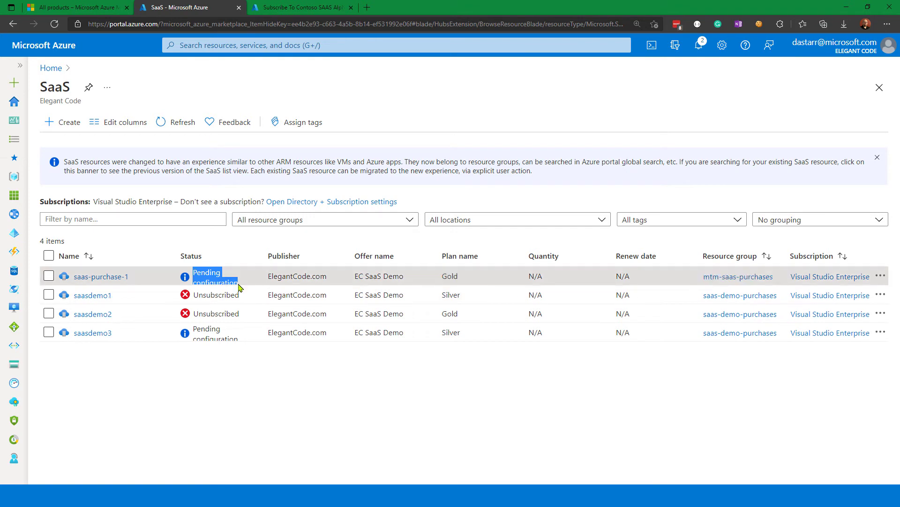
pyautogui.click(230, 368)
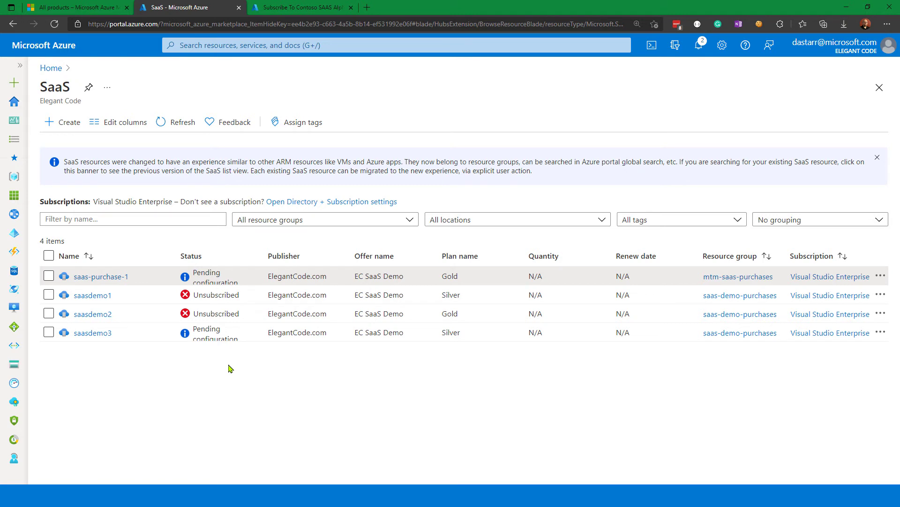
# View the product and plan details of saas-purchase-1 and return to the SaaS resource list.
pyautogui.click(97, 278)
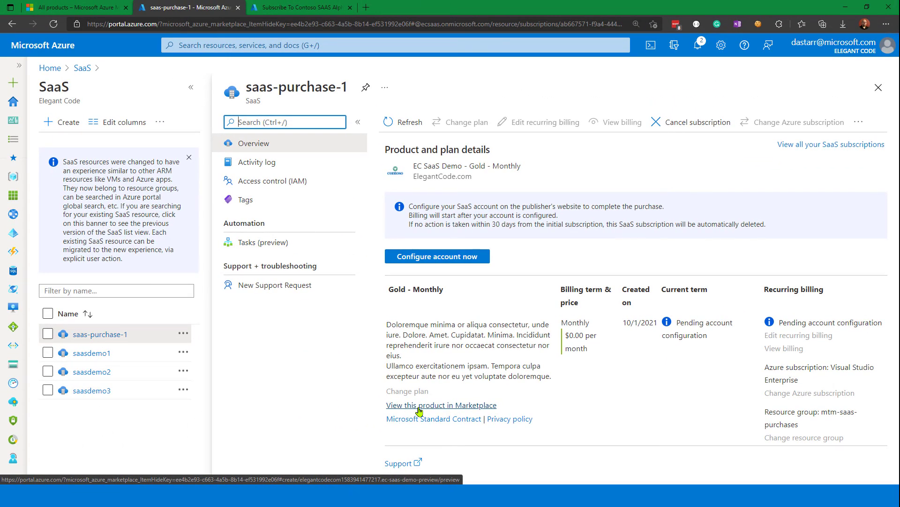
pyautogui.click(82, 68)
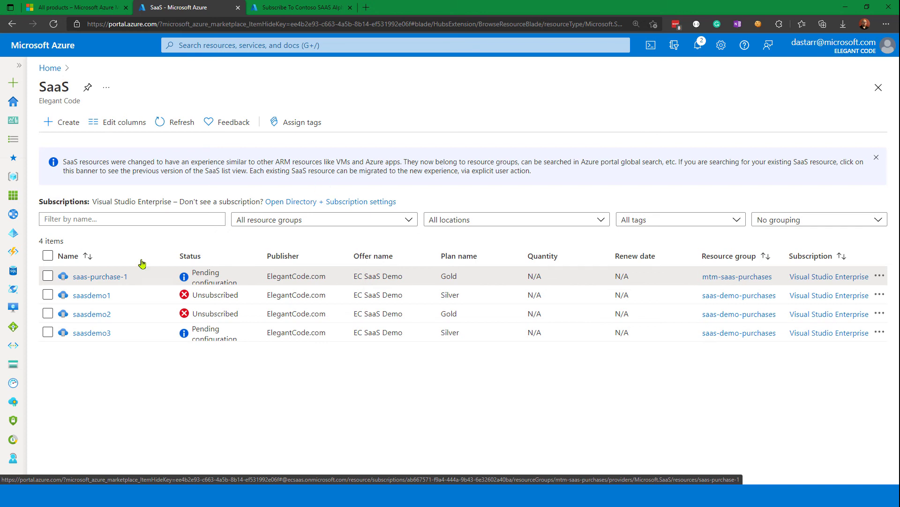
pyautogui.click(94, 276)
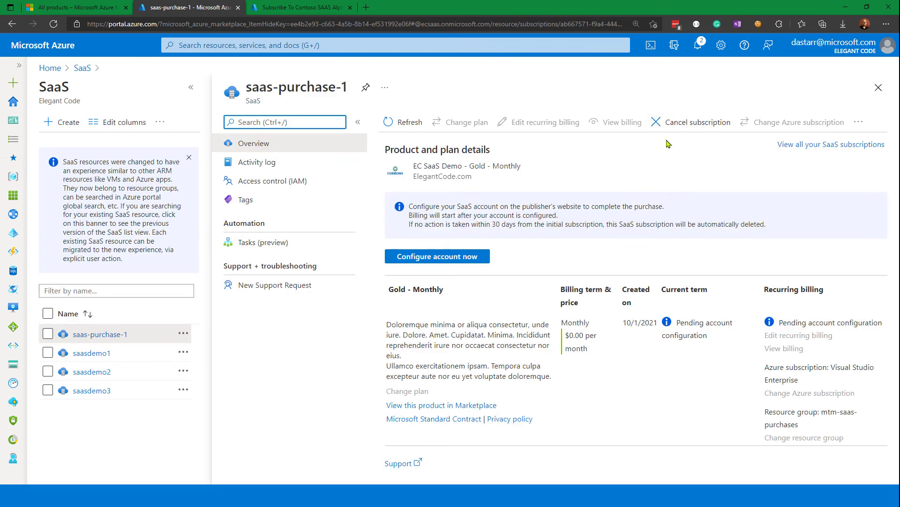
pyautogui.click(82, 68)
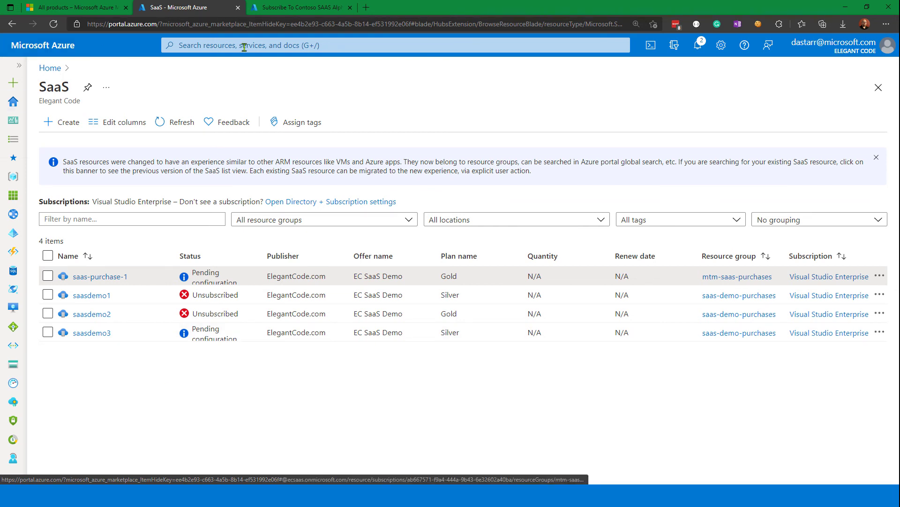
# Open the resource group mtm-saas-purchases, check the type and details of saas-purchase-1, and return to the group's overview.
pyautogui.click(13, 177)
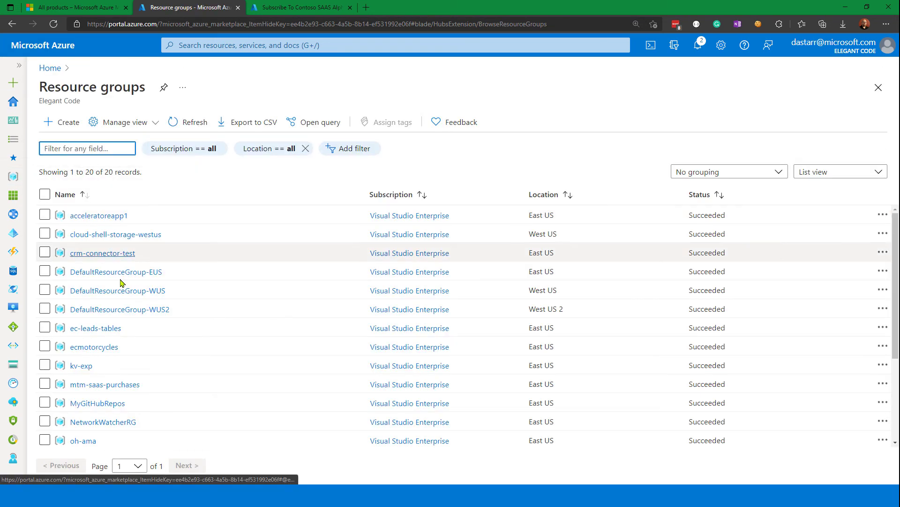
pyautogui.scroll(-3, 106, 305)
pyautogui.click(106, 313)
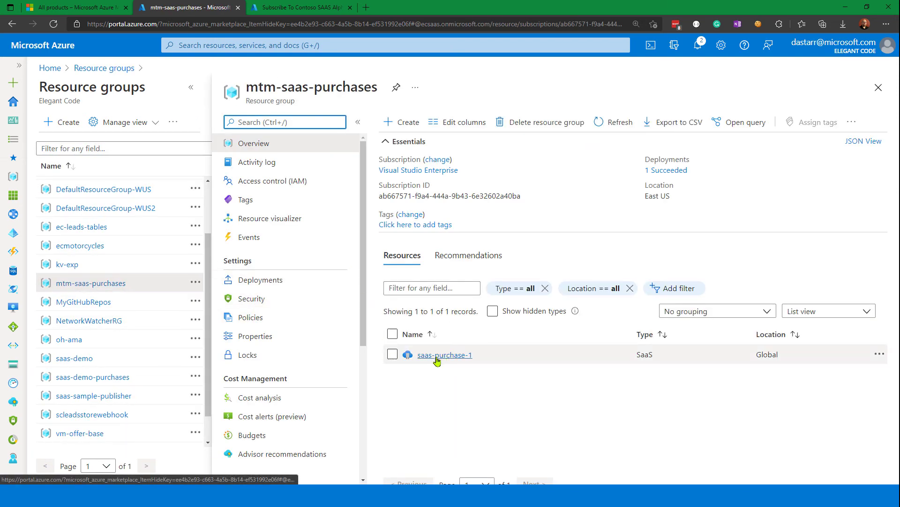
pyautogui.doubleClick(644, 354)
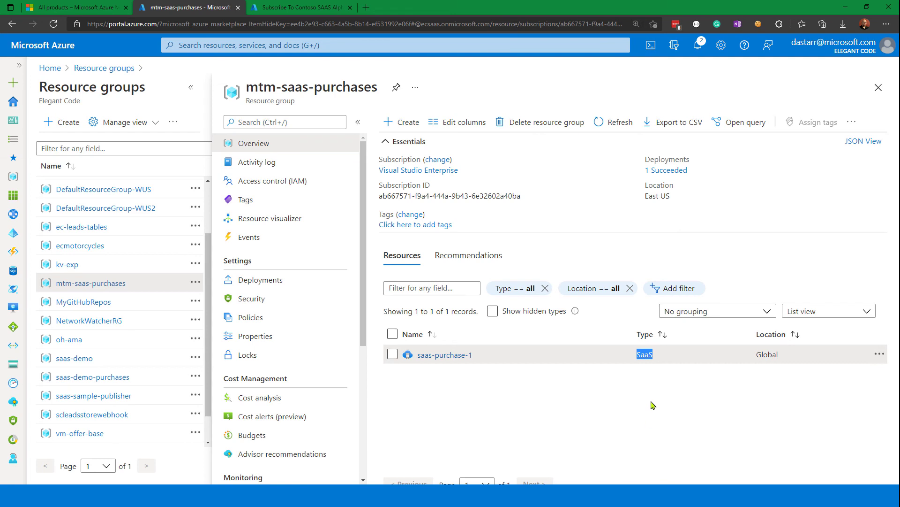
pyautogui.click(634, 405)
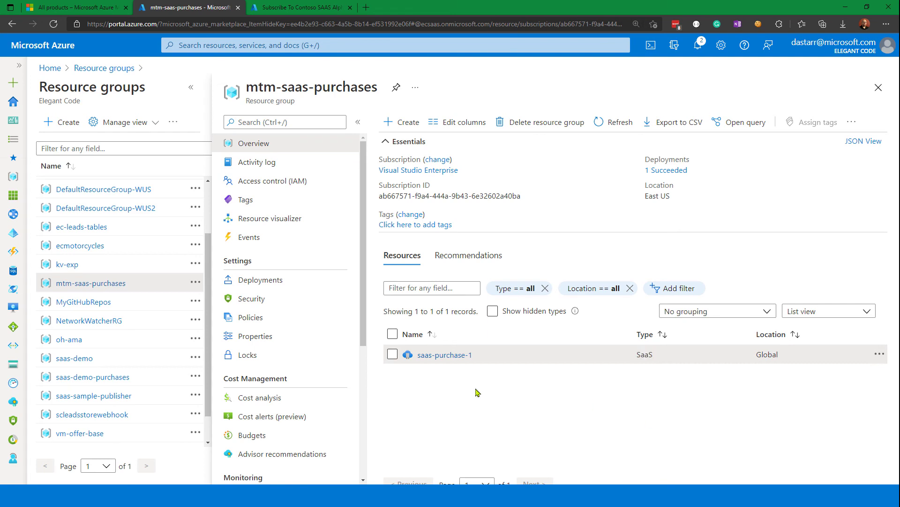
pyautogui.click(430, 355)
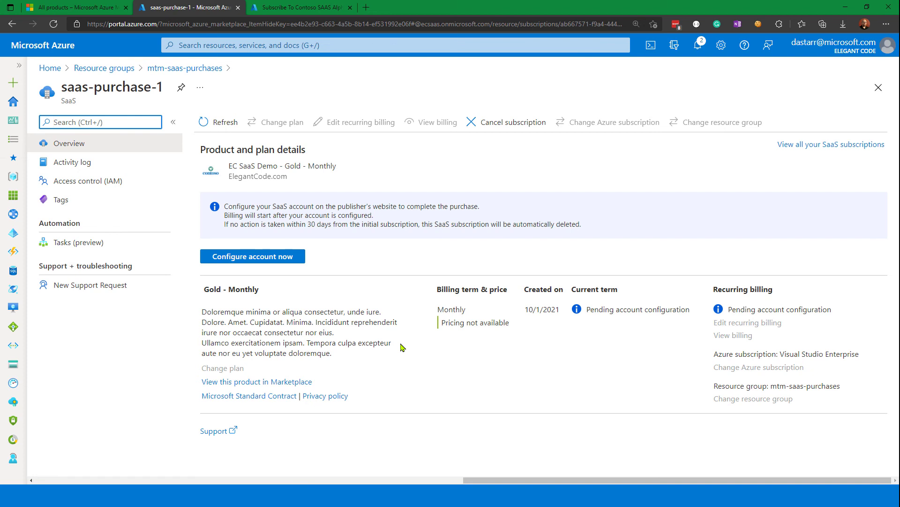
pyautogui.hotkey('alt', 'Left')
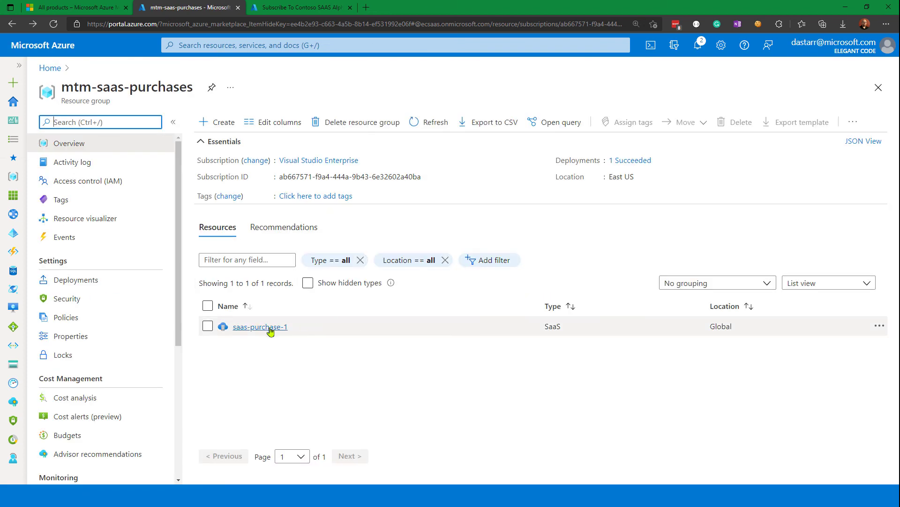
# Select saas-purchase-1 in the resource group, check the additional actions available for it, and clear the selection.
pyautogui.click(208, 326)
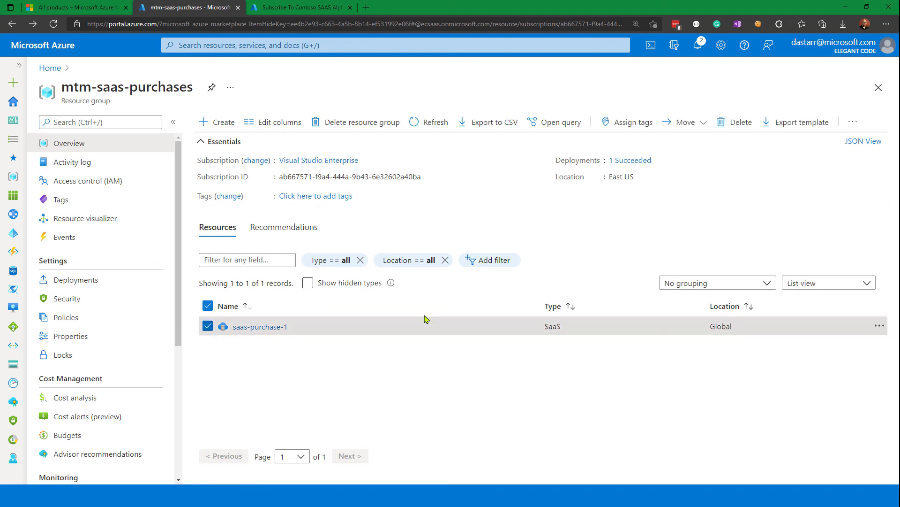
pyautogui.click(854, 121)
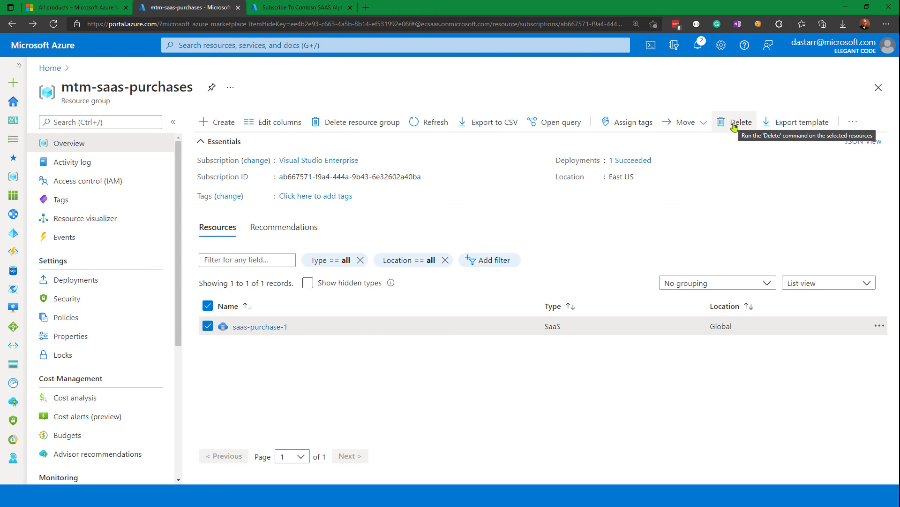
pyautogui.click(209, 328)
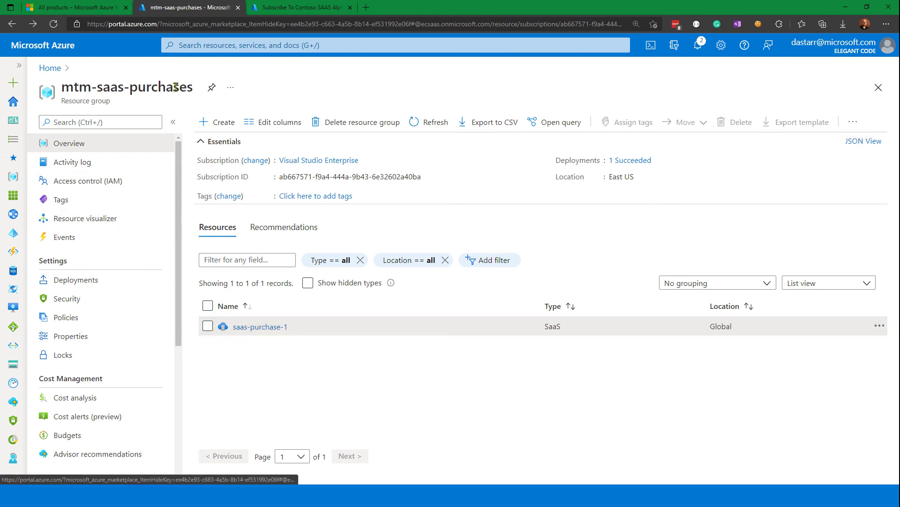
# Go back to the SaaS resource list using the portal-wide search.
pyautogui.click(191, 47)
pyautogui.click(219, 155)
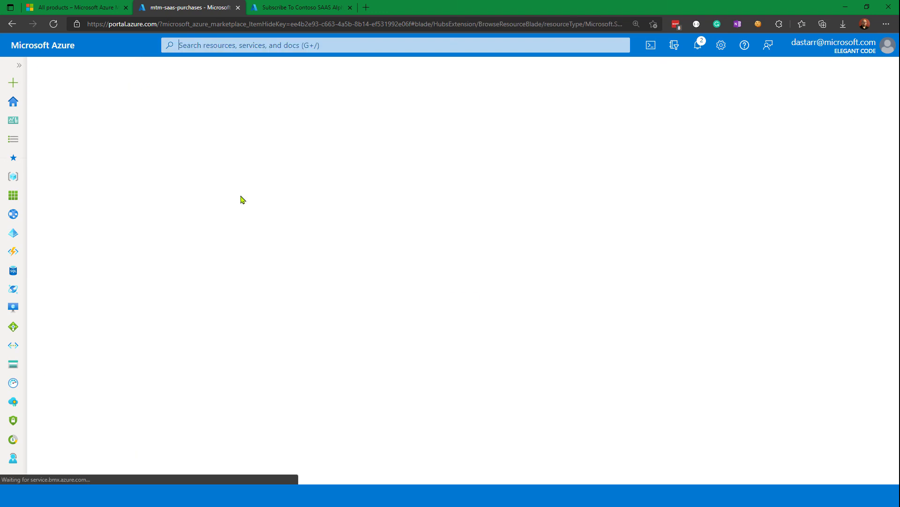